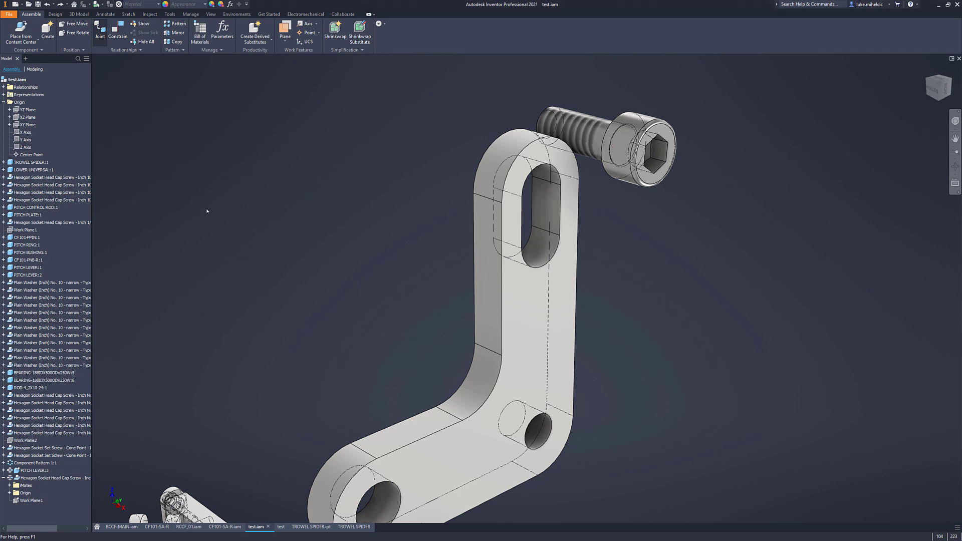
# Step: Open the Place Joint dialog with the J shortcut, leaving the type on Automatic
pyautogui.press('j')
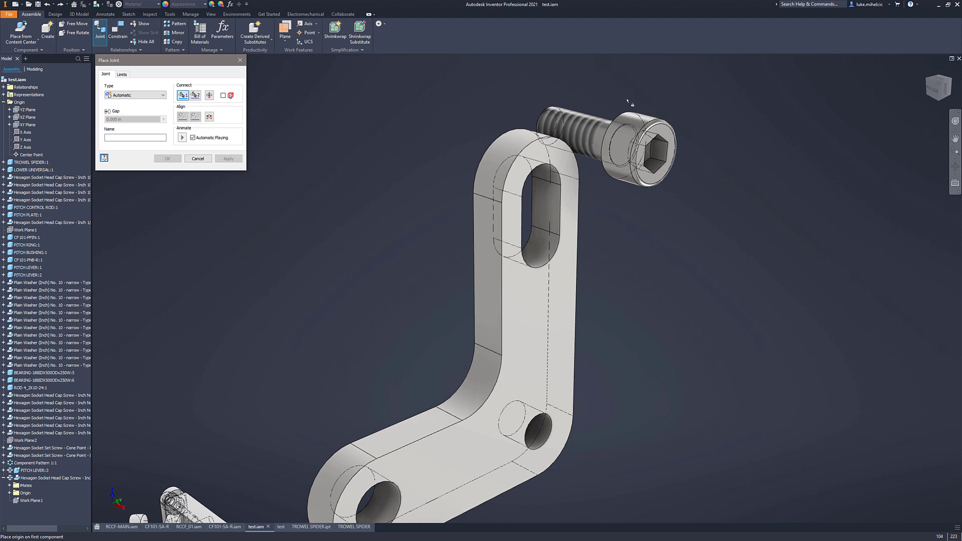
# Step: Join the screw head's centre to the slot's centre with a Rigid joint (Rigid:5)
pyautogui.click(616, 132)
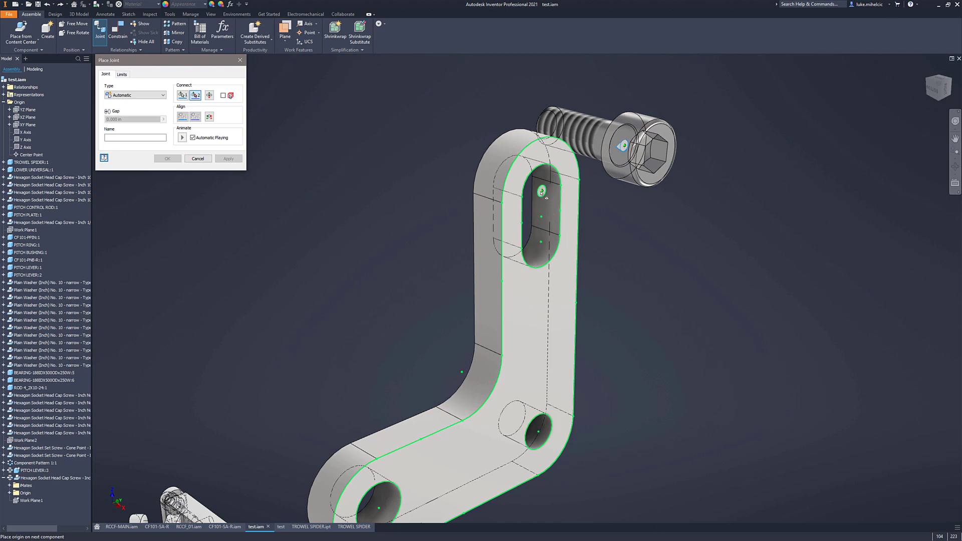
pyautogui.click(542, 217)
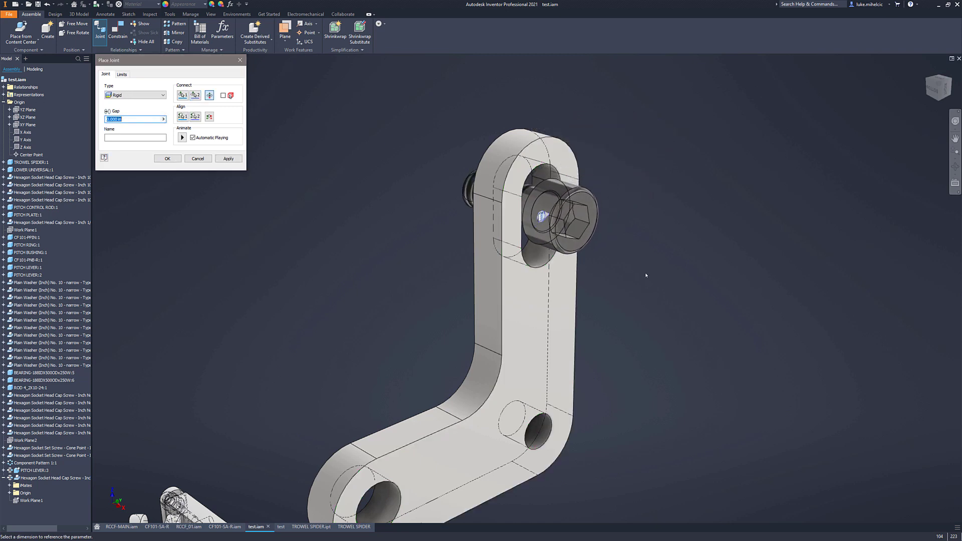
pyautogui.click(168, 158)
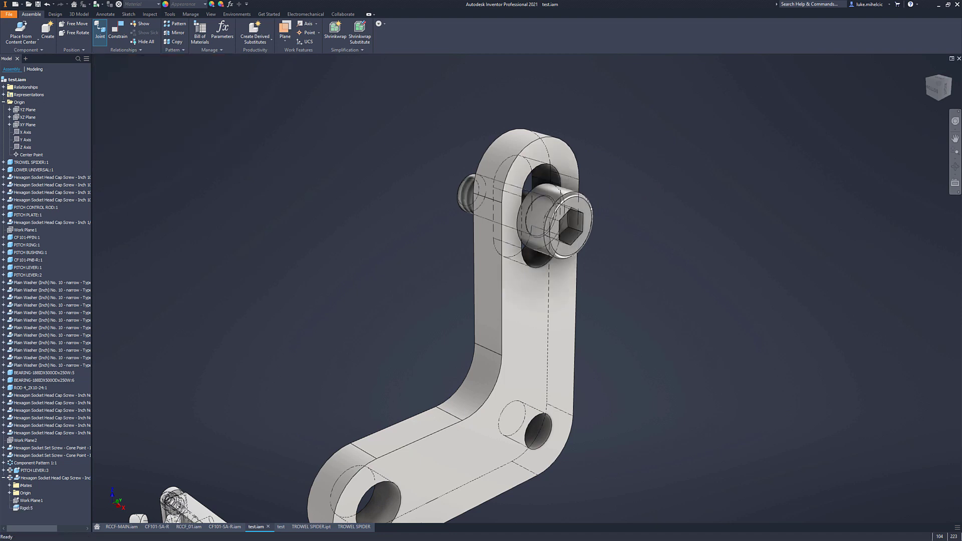
pyautogui.click(575, 212)
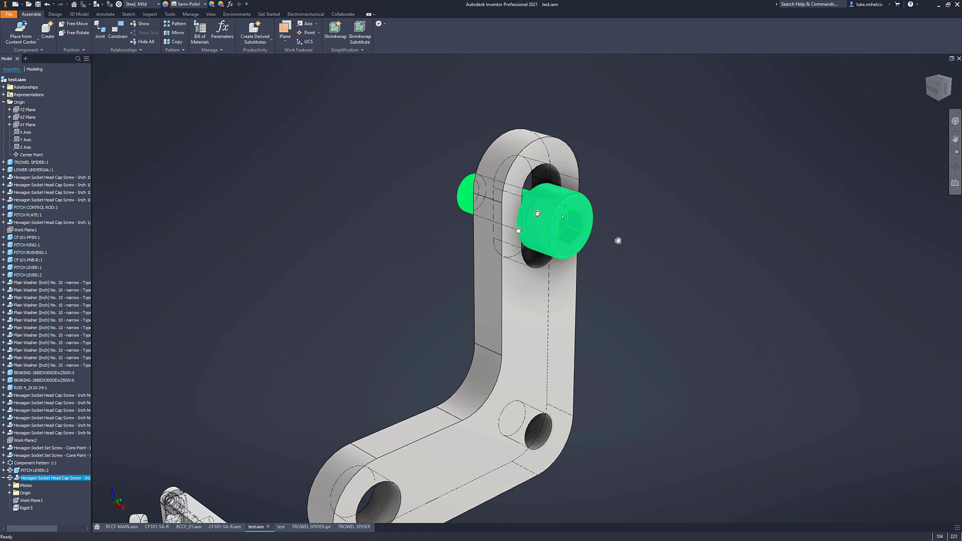
# Step: Undo the Rigid joint so the cap screw sits freely above the lever again
pyautogui.click(47, 7)
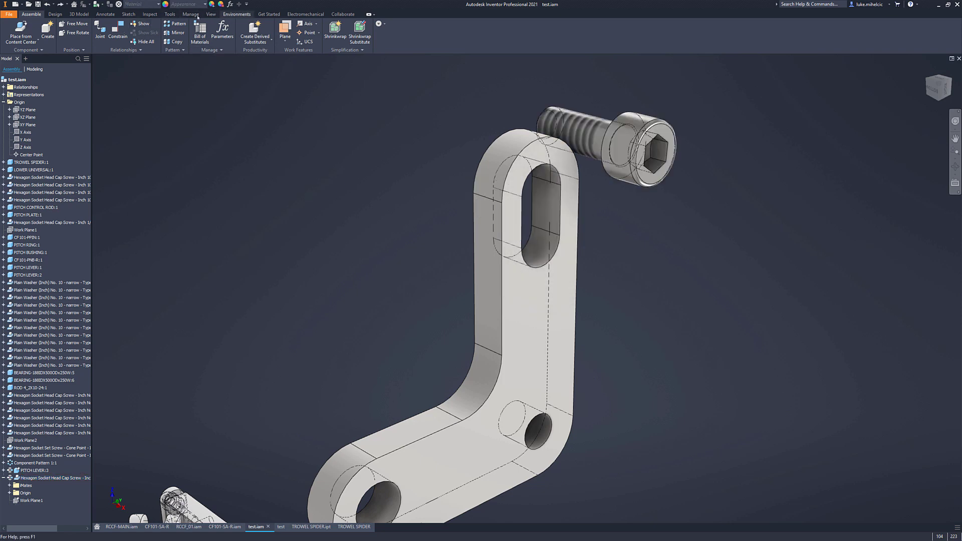
pyautogui.click(170, 15)
pyautogui.click(13, 30)
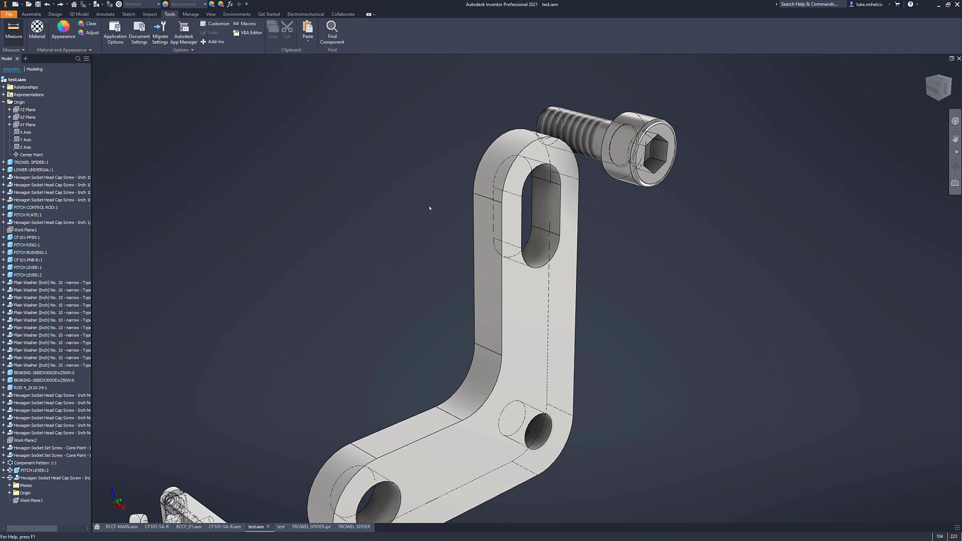
pyautogui.click(527, 187)
pyautogui.click(539, 266)
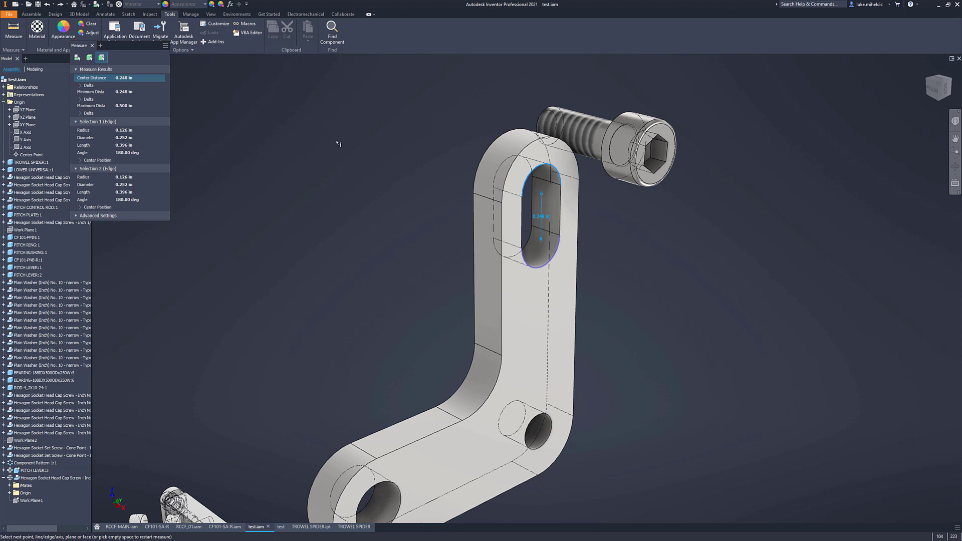
pyautogui.click(345, 160)
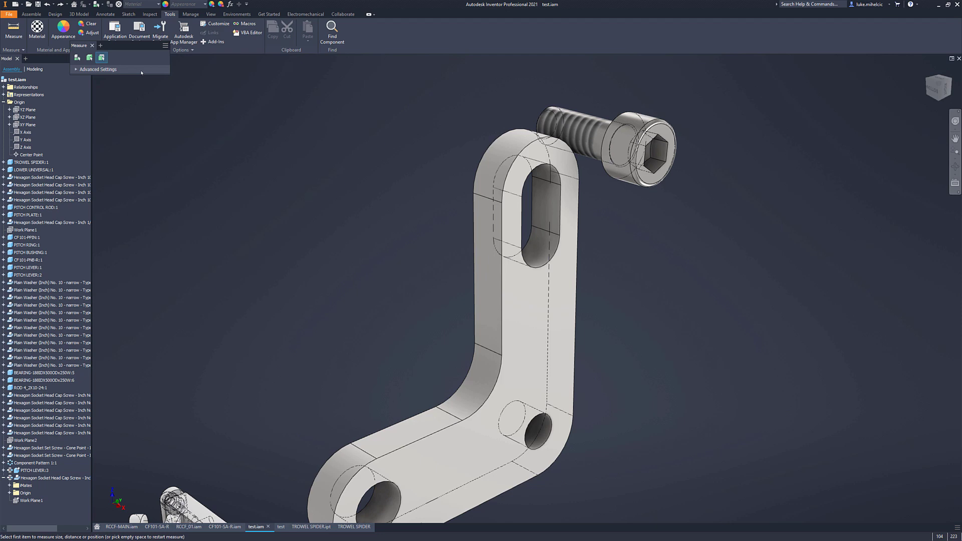
pyautogui.click(92, 45)
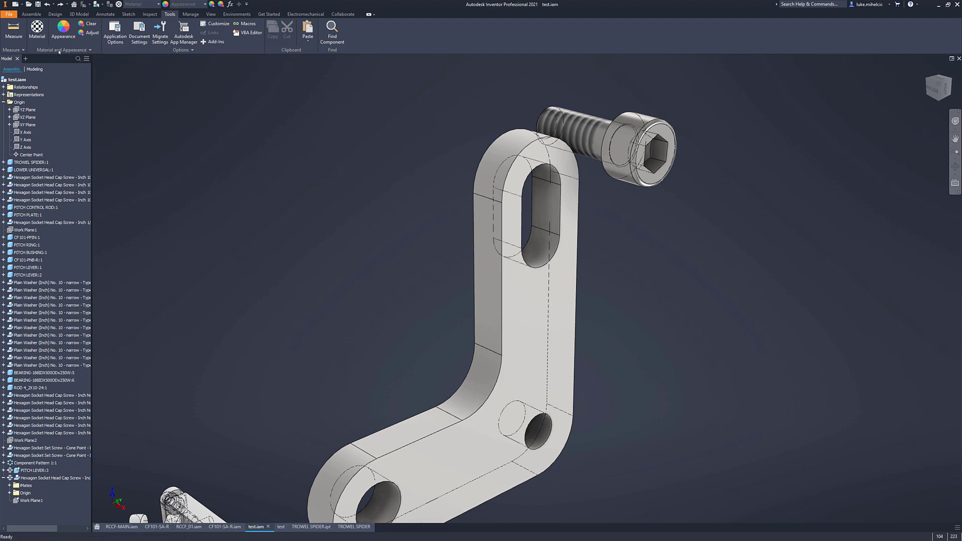
pyautogui.click(31, 14)
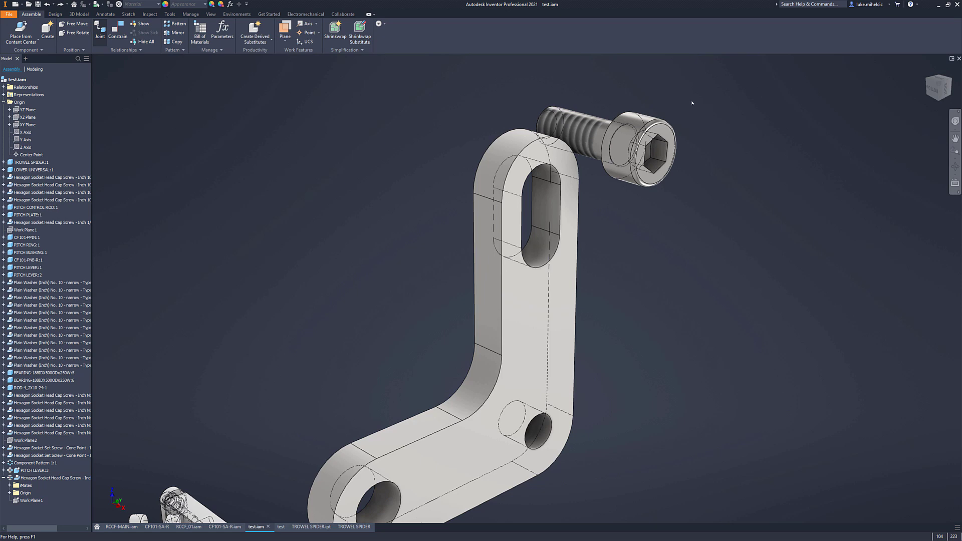
# Step: Start a new joint at the slot's centre and change its type to Slider
pyautogui.press('j')
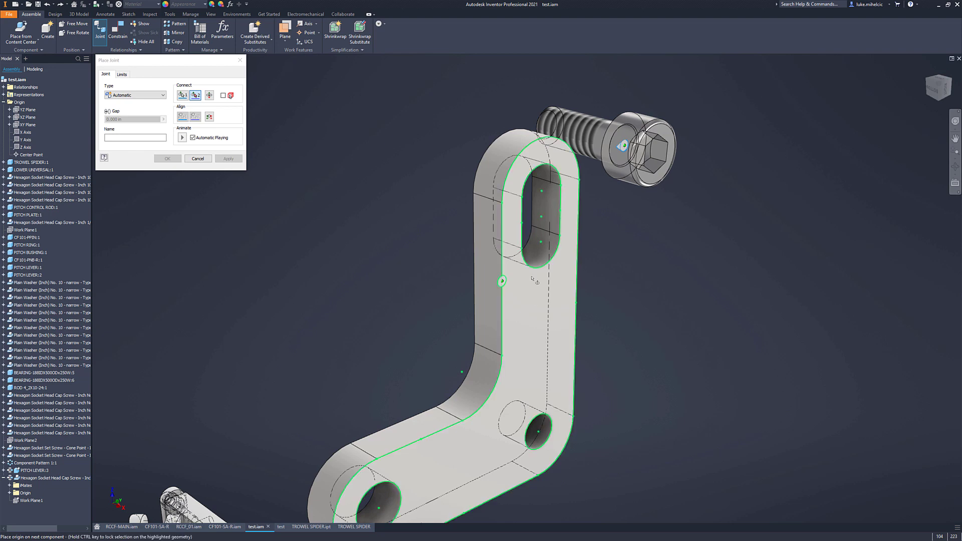
pyautogui.click(542, 243)
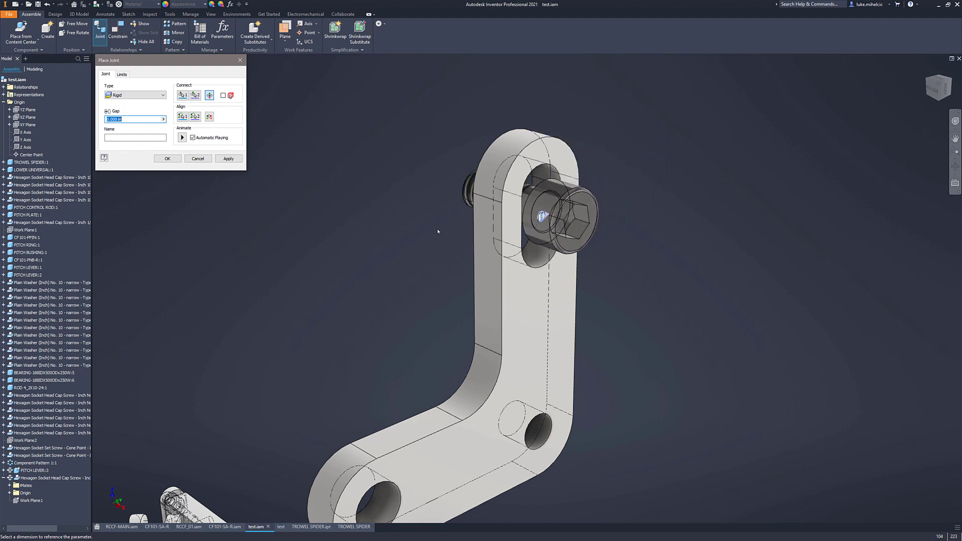
pyautogui.click(162, 96)
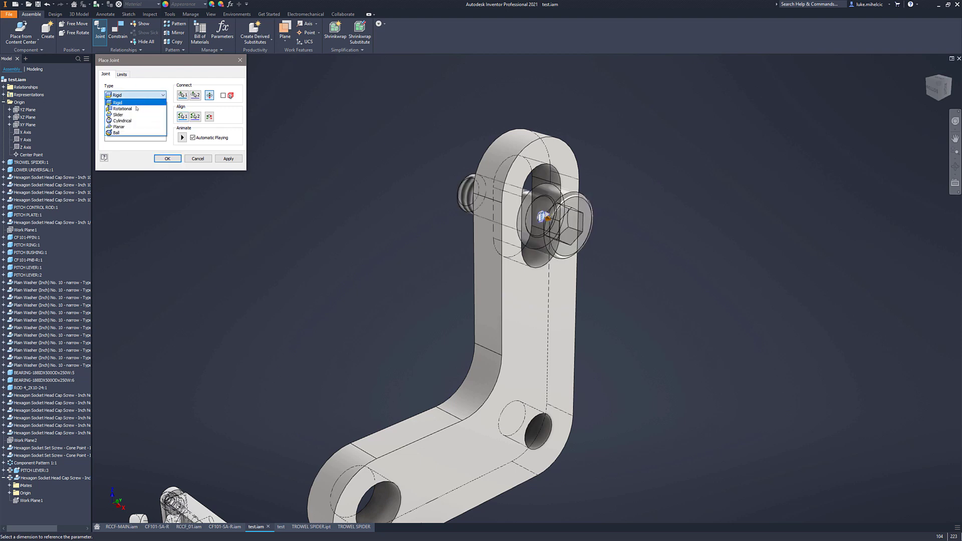
pyautogui.click(120, 115)
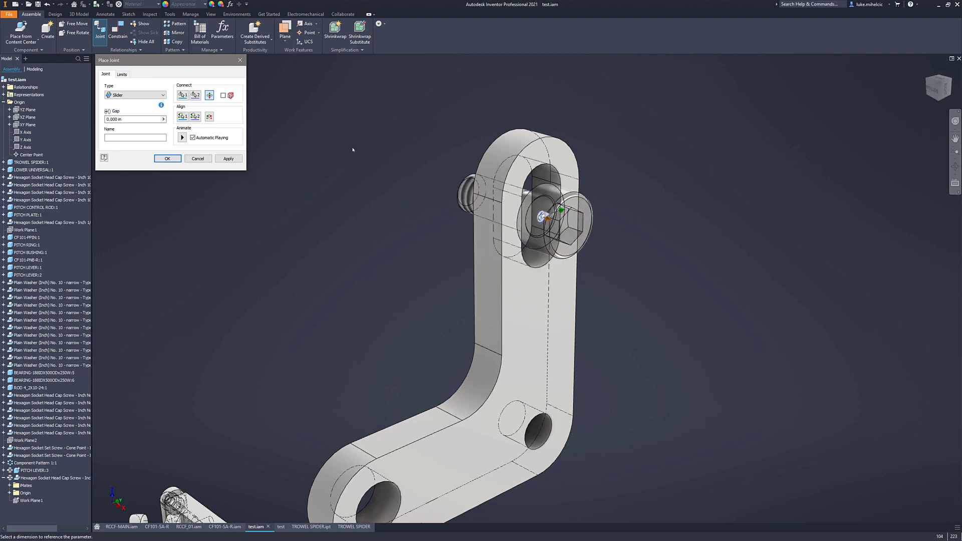
# Step: Align the slide direction to the lever's face, preview the motion, and show the Limits settings
pyautogui.click(195, 117)
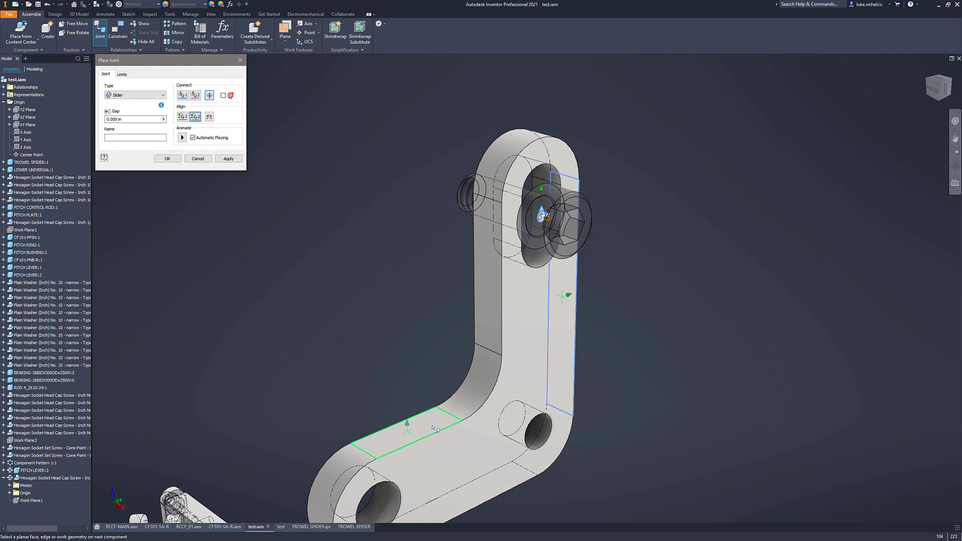
pyautogui.click(435, 428)
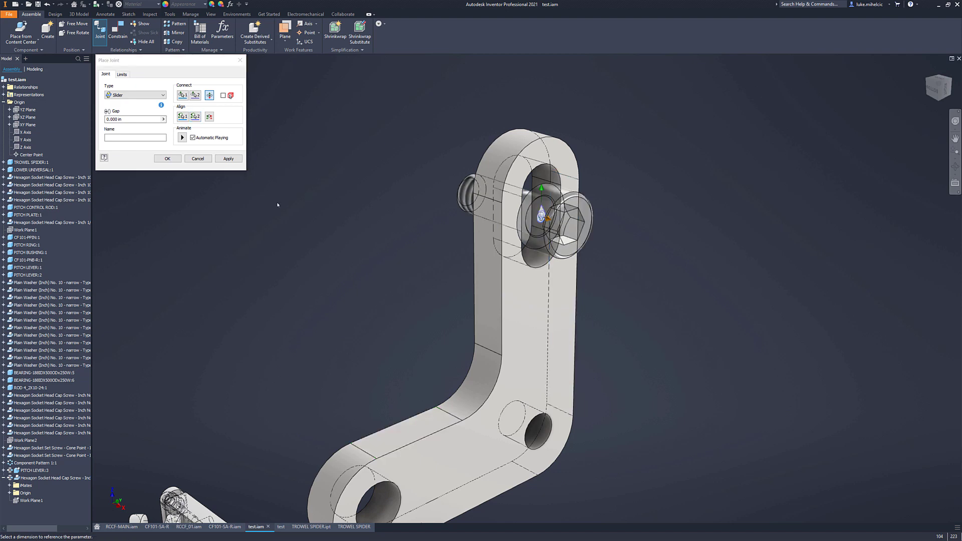
pyautogui.click(182, 137)
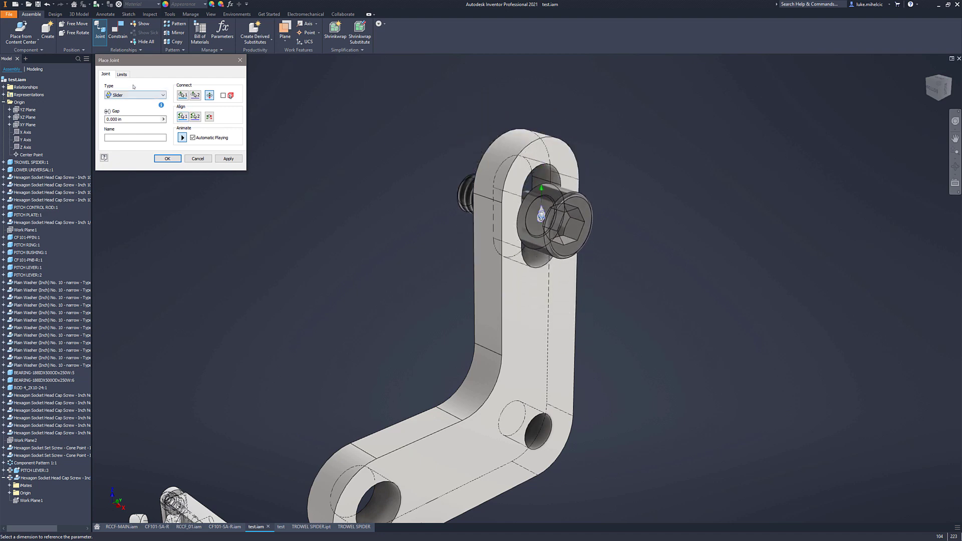
pyautogui.click(121, 74)
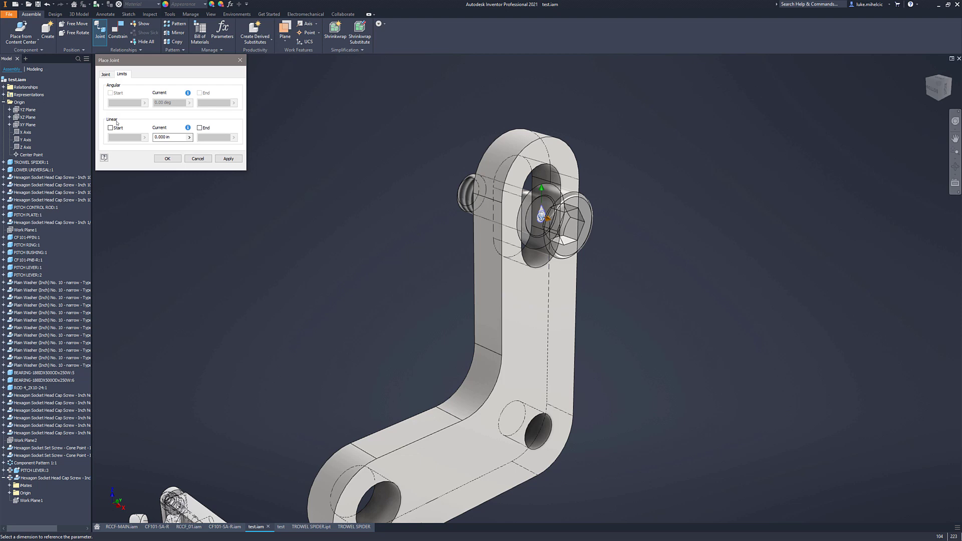
# Step: Limit the linear travel from -.125 to .125 in and create the Slider:1 joint
pyautogui.click(112, 129)
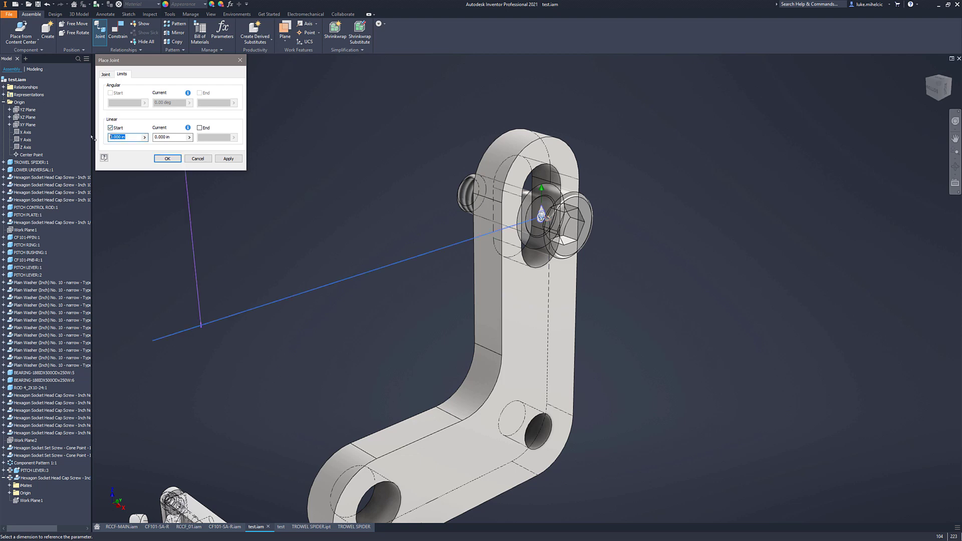
pyautogui.write('.125')
pyautogui.click(199, 128)
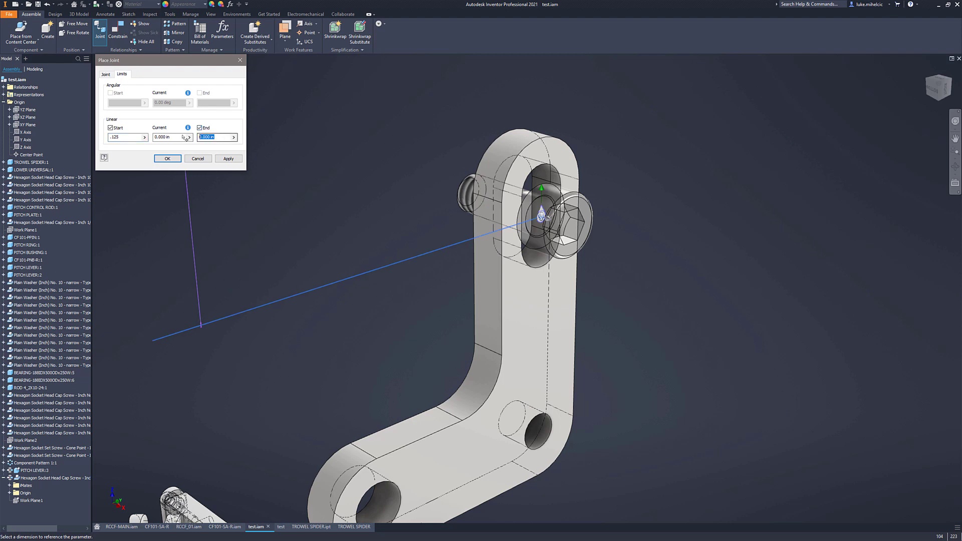
pyautogui.write('.')
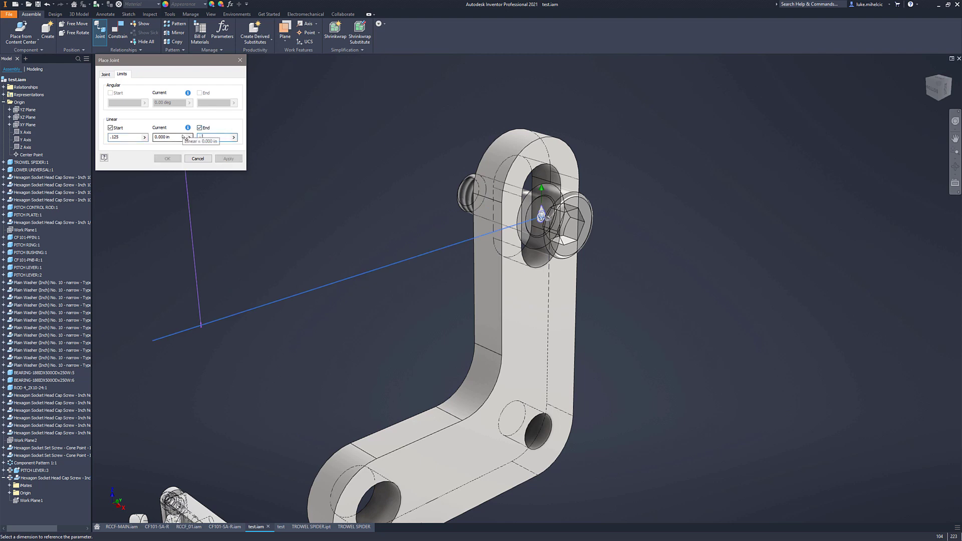
pyautogui.write('125')
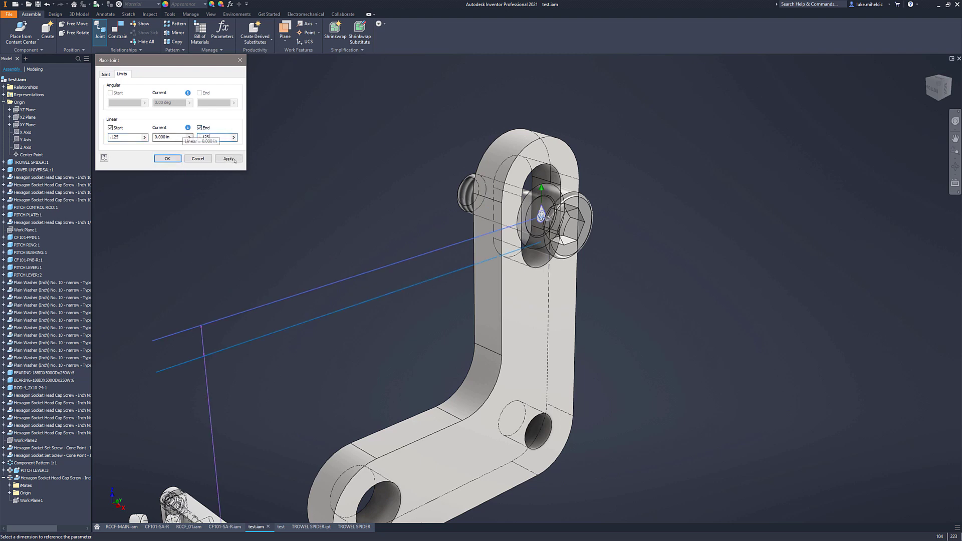
pyautogui.press('Return')
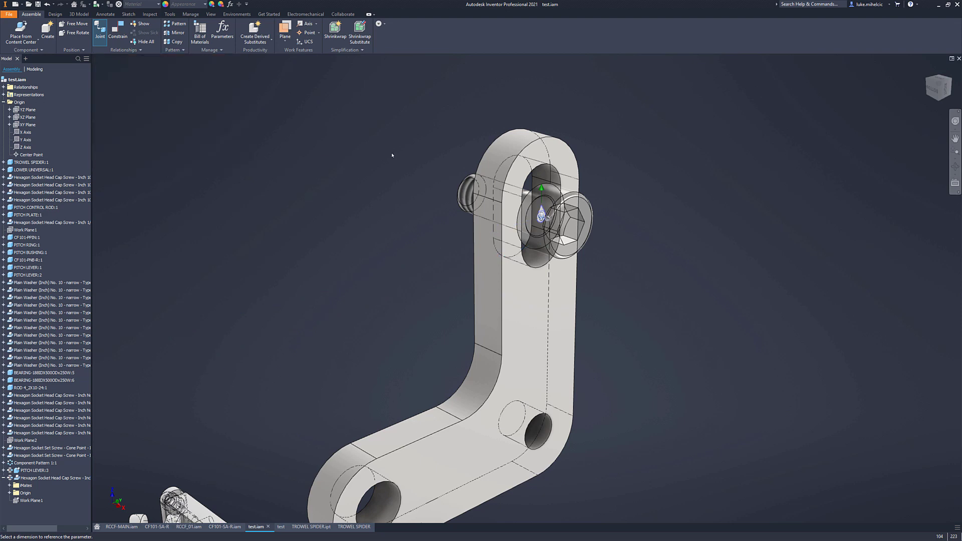
pyautogui.press('j')
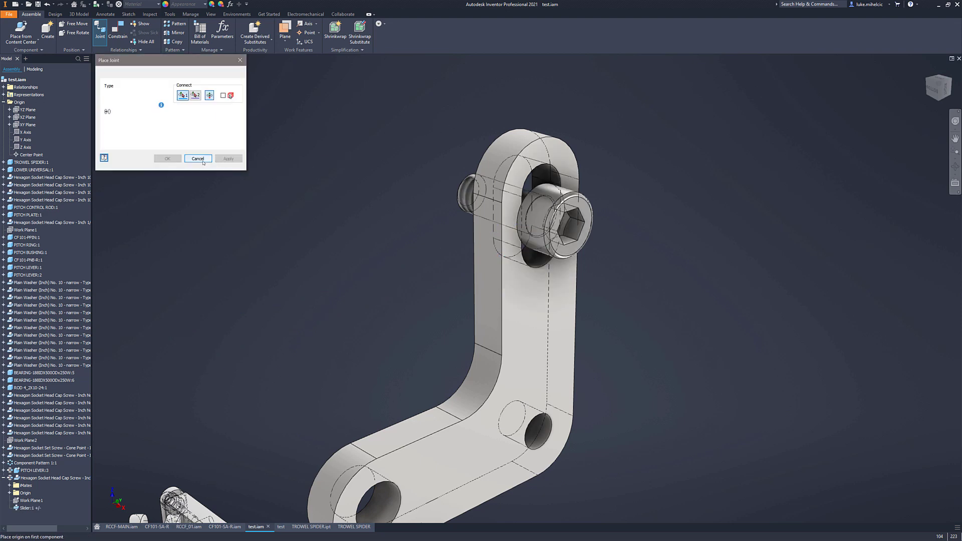
# Step: Drag the cap screw along the slot toward its upper end to test the limited slider
pyautogui.click(224, 157)
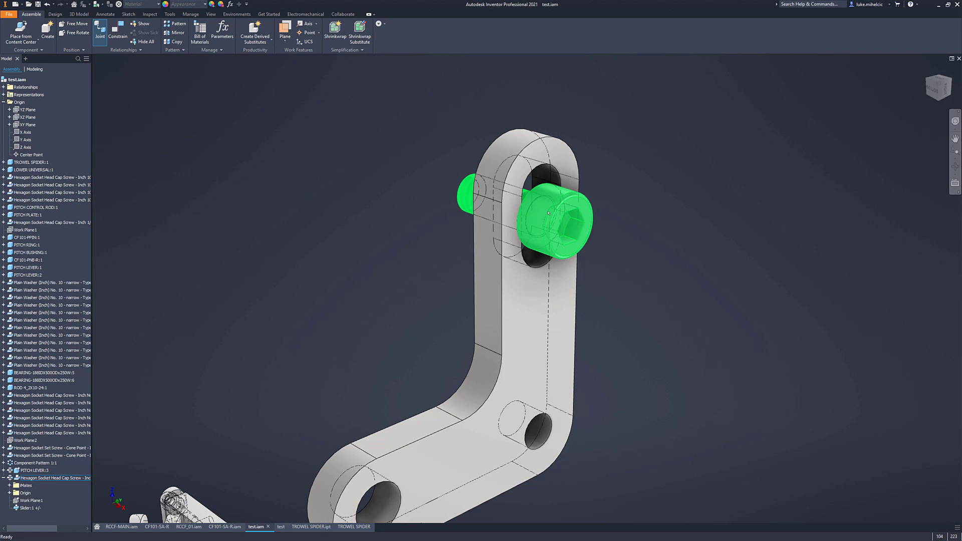
pyautogui.moveTo(549, 211); pyautogui.dragTo(619, 211)
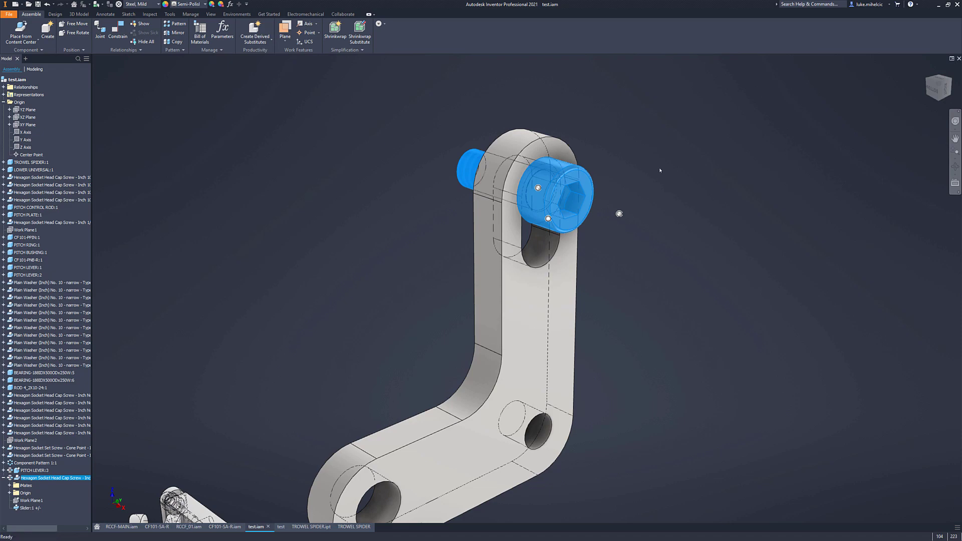
pyautogui.click(660, 171)
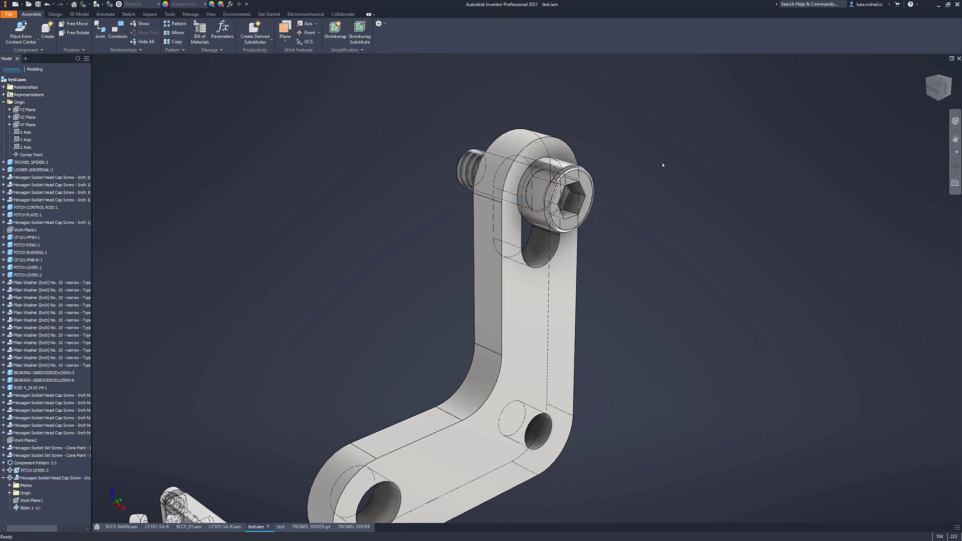